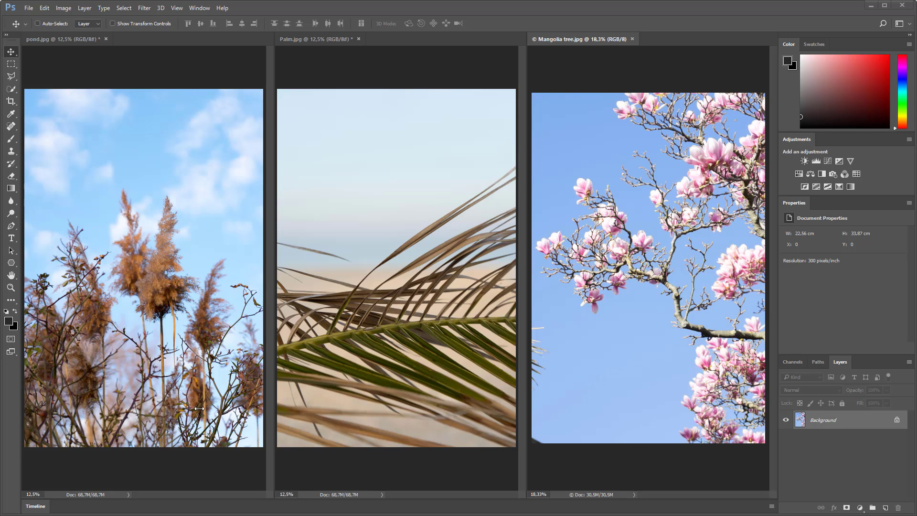
Step: Make pond.jpg the active document among the three open photos
{"action": "left_click", "coordinate": [105, 468]}
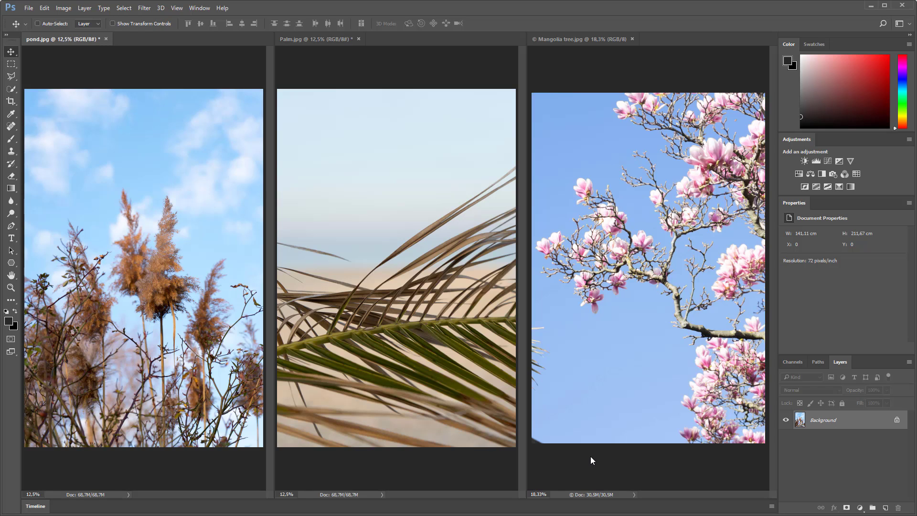
Step: Add a Curves adjustment layer to pond.jpg using the Linear Contrast (RGB) preset
{"action": "left_click", "coordinate": [591, 460]}
{"action": "left_click", "coordinate": [77, 40]}
{"action": "left_click", "coordinate": [831, 160]}
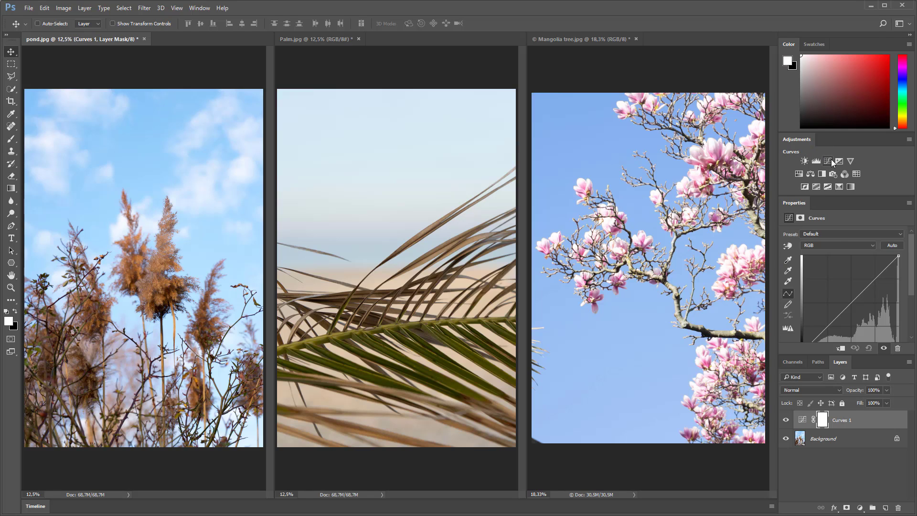
{"action": "left_click", "coordinate": [839, 234]}
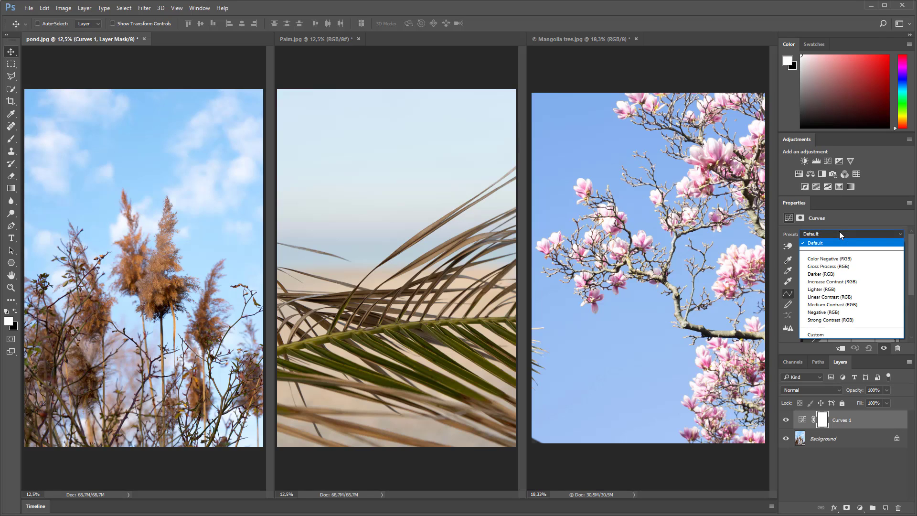
{"action": "left_click", "coordinate": [829, 297]}
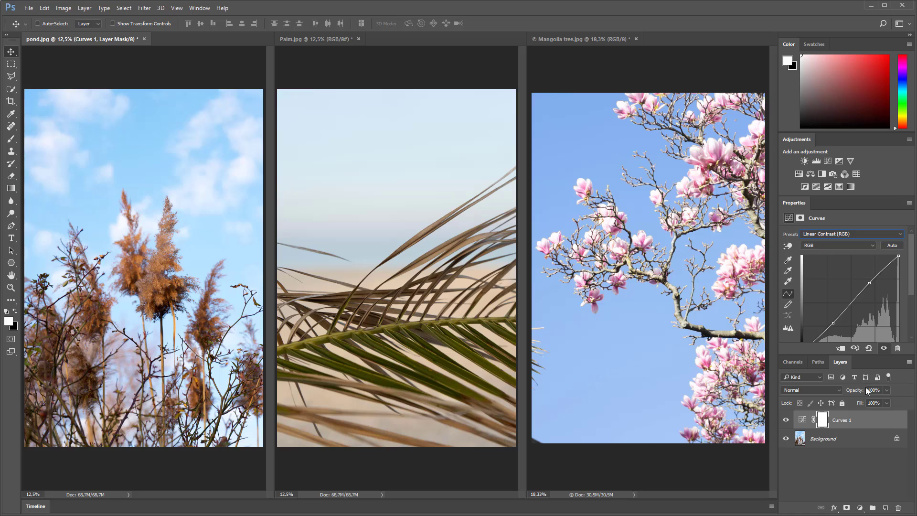
Step: Add a Hue/Saturation layer that shifts the sky's Cyans hue to -23
{"action": "left_click", "coordinate": [803, 175]}
{"action": "left_click", "coordinate": [786, 245]}
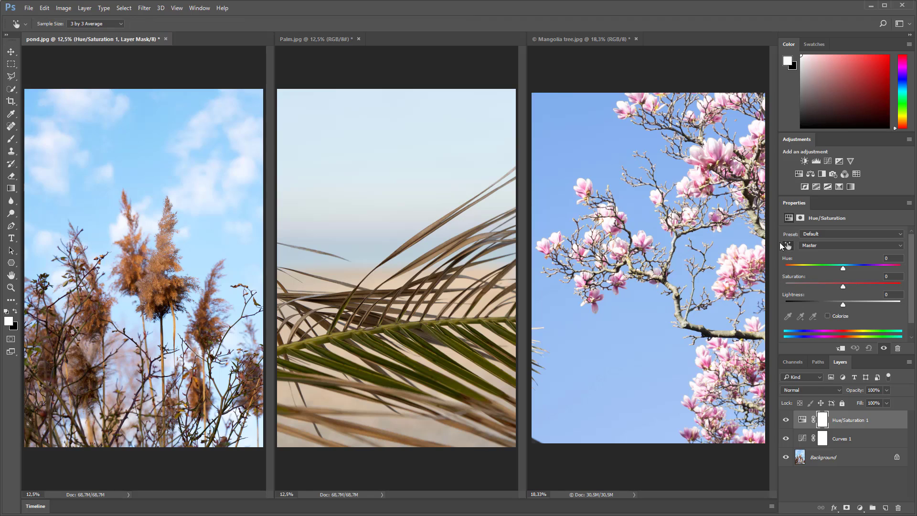
{"action": "left_click", "coordinate": [135, 128]}
{"action": "left_click_drag", "start_coordinate": [843, 269], "coordinate": [833, 269]}
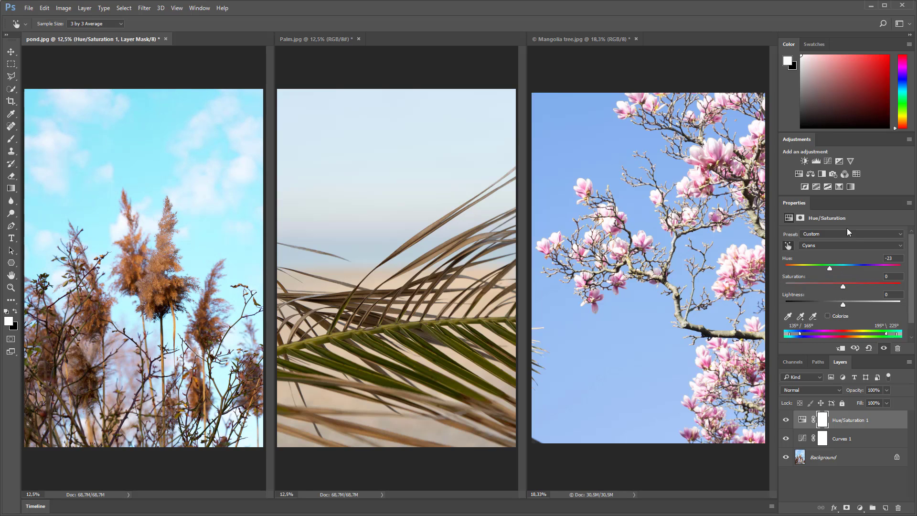
Step: Add a Black & White adjustment layer at 30% opacity
{"action": "left_click", "coordinate": [822, 174]}
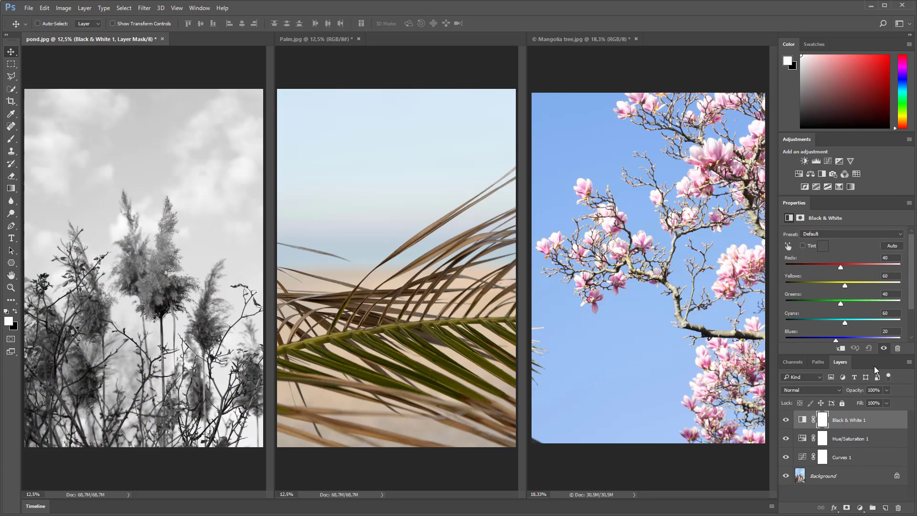
{"action": "left_click", "coordinate": [885, 390]}
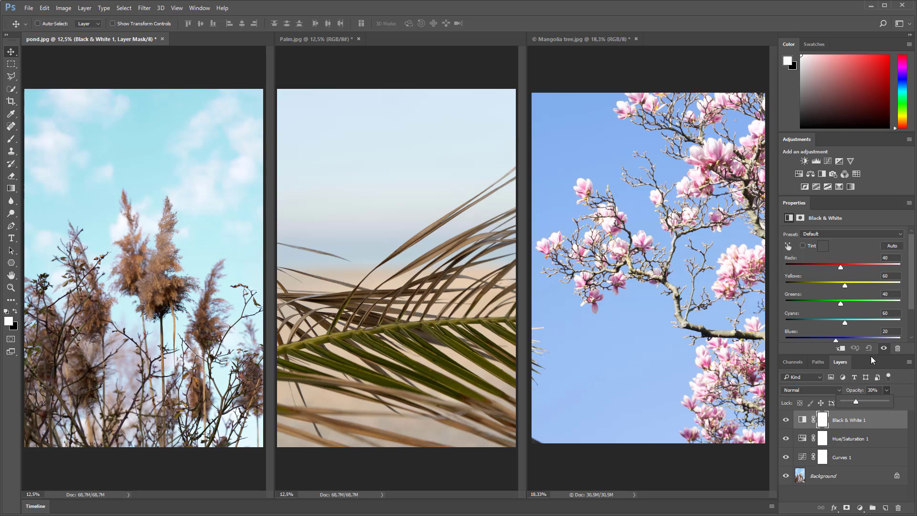
{"action": "left_click", "coordinate": [878, 179]}
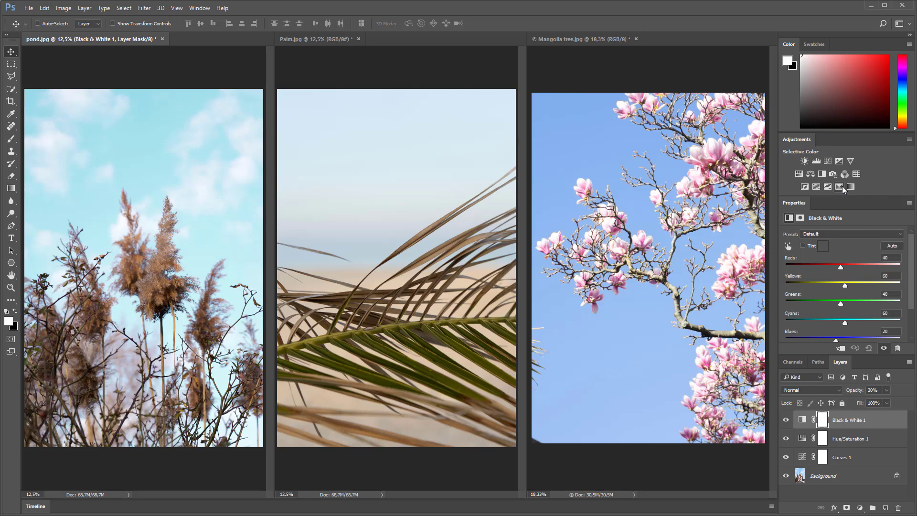
Step: Add a Color Balance layer pushing the Shadows Cyan-Red slider to Red +44
{"action": "left_click", "coordinate": [811, 175]}
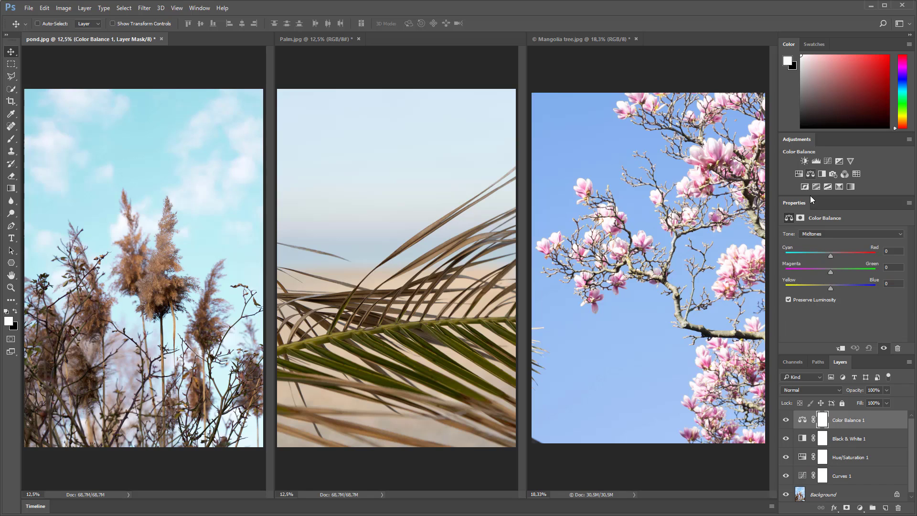
{"action": "left_click", "coordinate": [823, 233]}
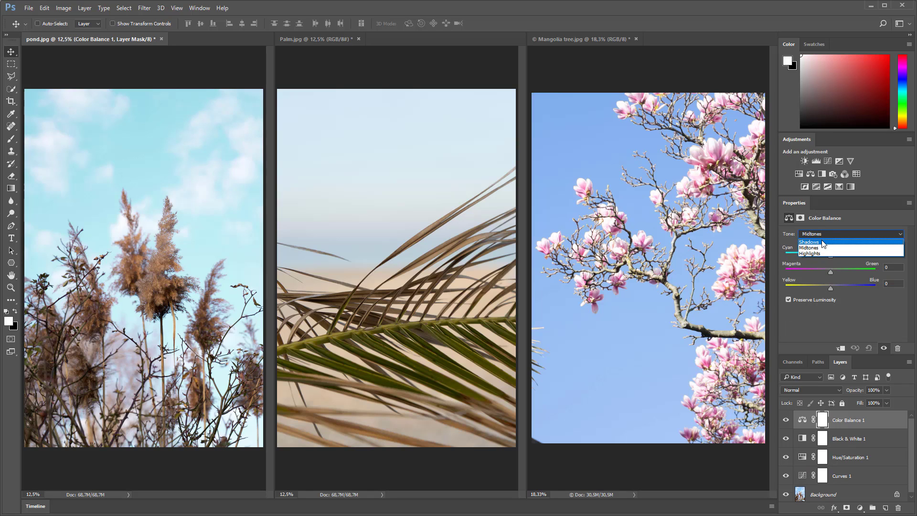
{"action": "left_click", "coordinate": [815, 241]}
{"action": "left_click_drag", "start_coordinate": [831, 254], "coordinate": [835, 255]}
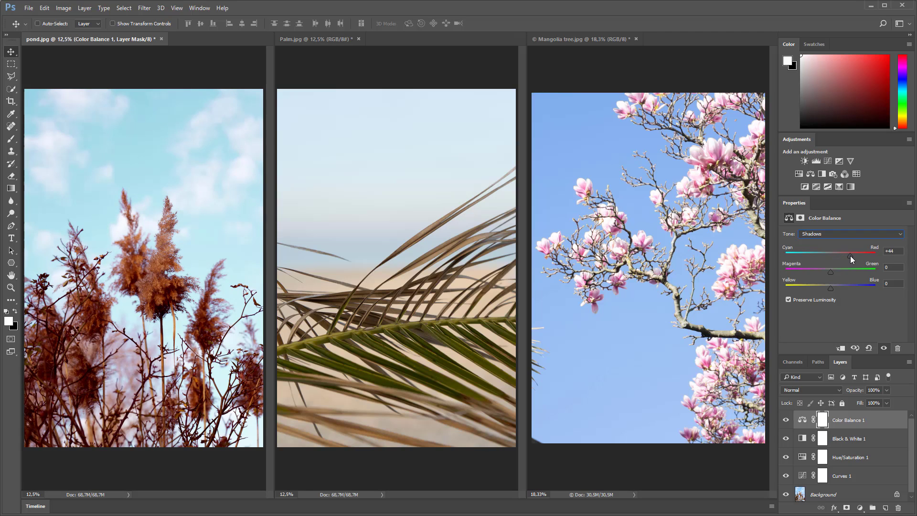
Step: Add an Exposure adjustment layer to pond.jpg with Offset +0.0685
{"action": "left_click", "coordinate": [842, 162]}
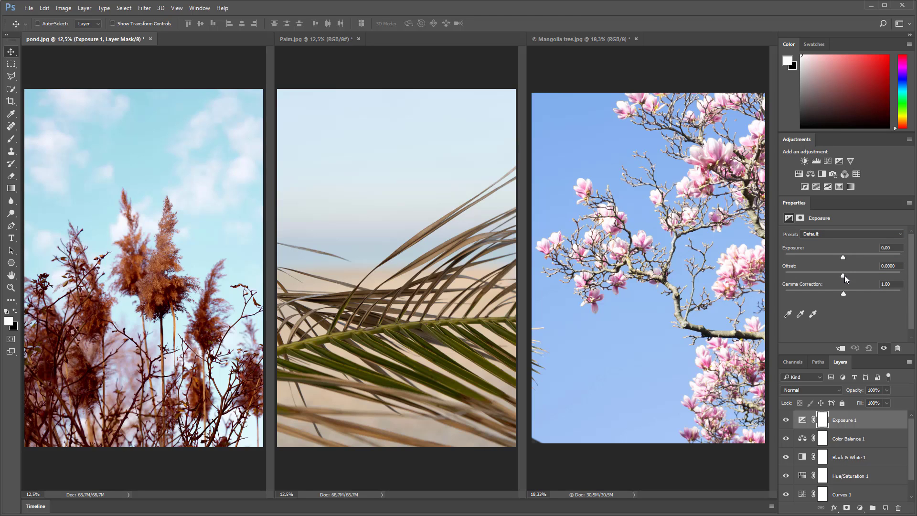
{"action": "left_click_drag", "start_coordinate": [844, 276], "coordinate": [850, 276]}
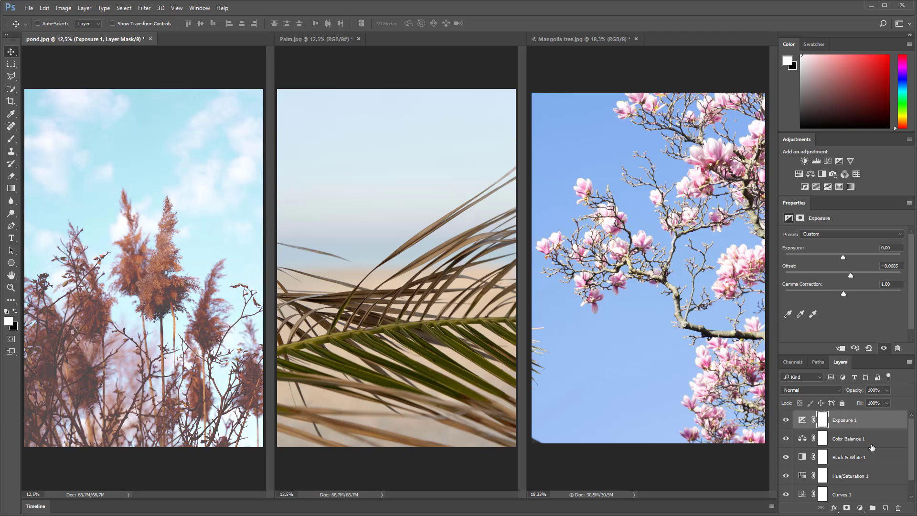
{"action": "scroll", "coordinate": [901, 424], "scroll_direction": "down", "scroll_amount": 1}
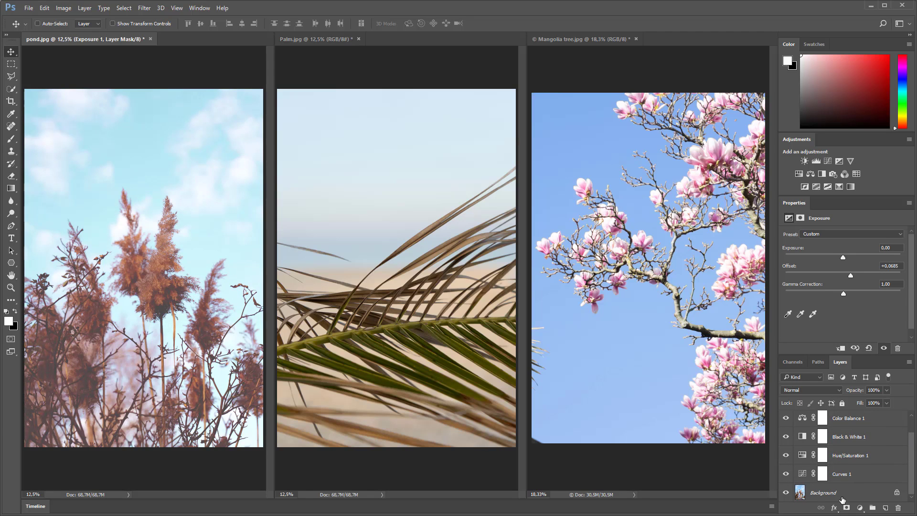
{"action": "scroll", "coordinate": [912, 447], "scroll_direction": "up", "scroll_amount": 1}
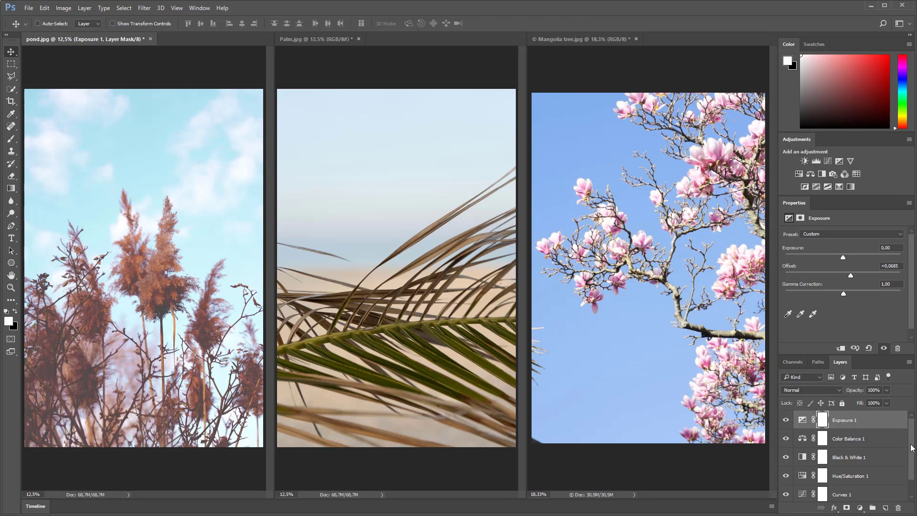
{"action": "scroll", "coordinate": [912, 447], "scroll_direction": "down", "scroll_amount": 1}
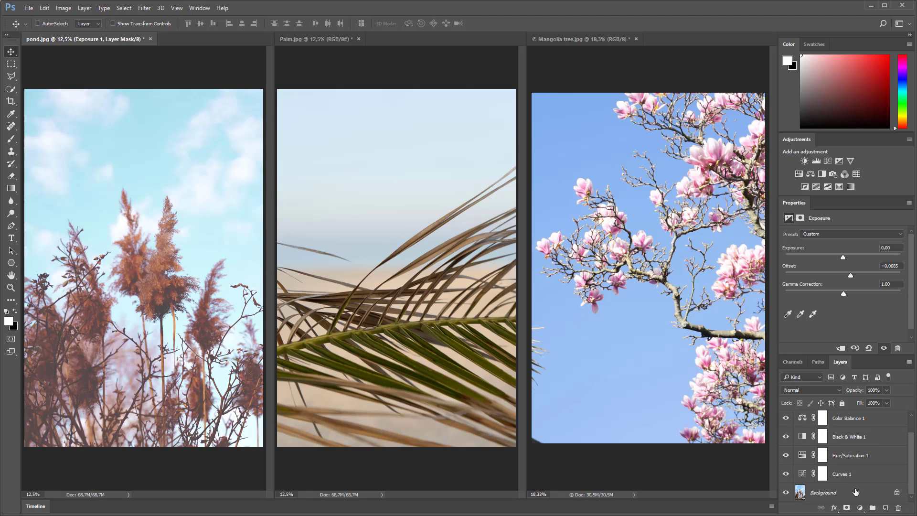
Step: Open File > Export > Color Lookup Tables and set the description to 'vintage look'
{"action": "left_click", "coordinate": [29, 9]}
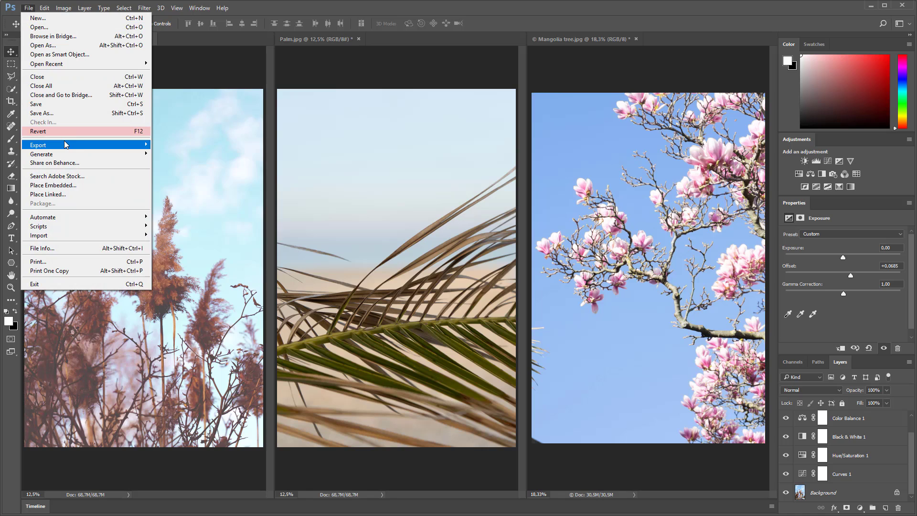
{"action": "mouse_move", "coordinate": [65, 145]}
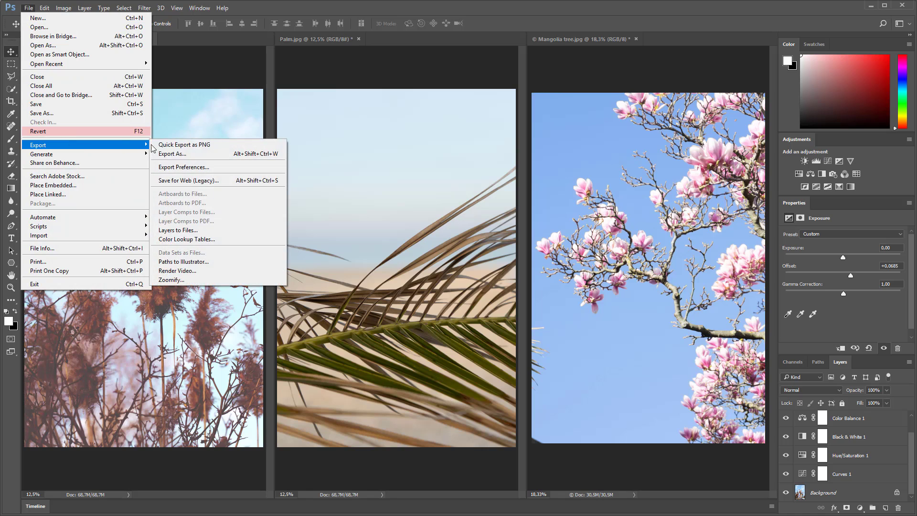
{"action": "left_click", "coordinate": [200, 240]}
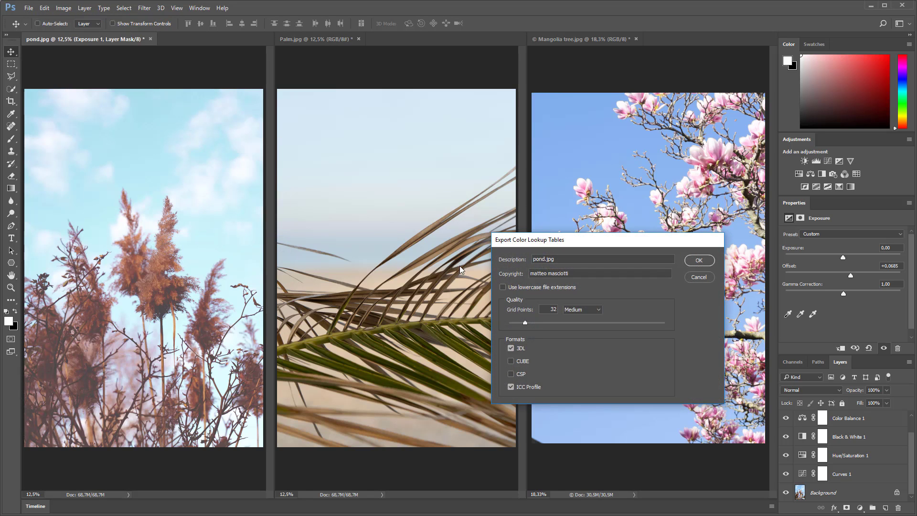
{"action": "left_click_drag", "start_coordinate": [569, 256], "coordinate": [505, 259]}
{"action": "type", "text": "vintage look"}
Step: Save the lookup table export as 'Vintage look' in the Desktop CLUT folder
{"action": "left_click", "coordinate": [702, 261]}
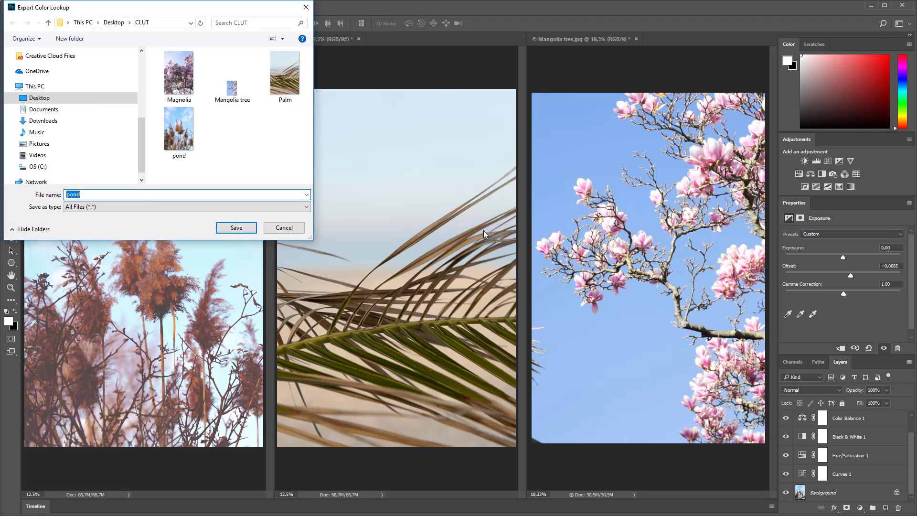
{"action": "type", "text": "Vintage look"}
{"action": "left_click", "coordinate": [235, 228]}
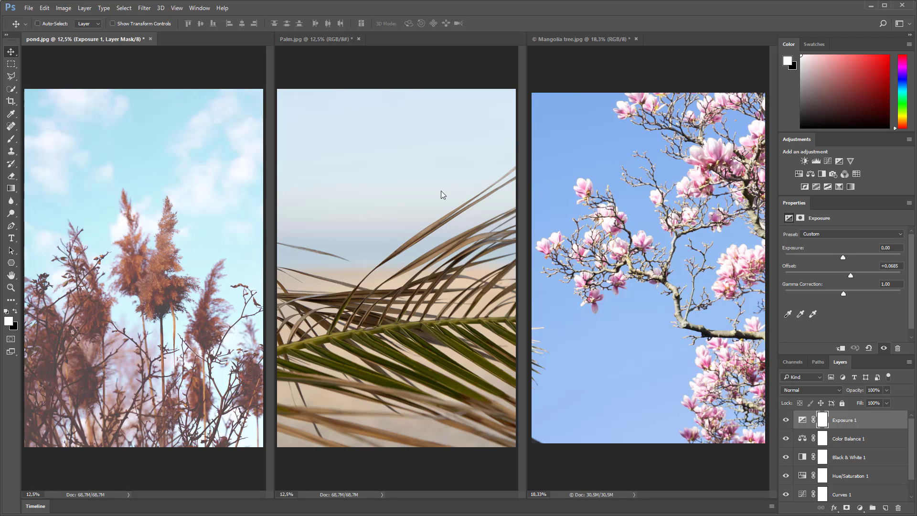
Step: Add a Color Lookup layer to Palm.jpg loaded with the Vintage look.3DL file
{"action": "left_click", "coordinate": [295, 41]}
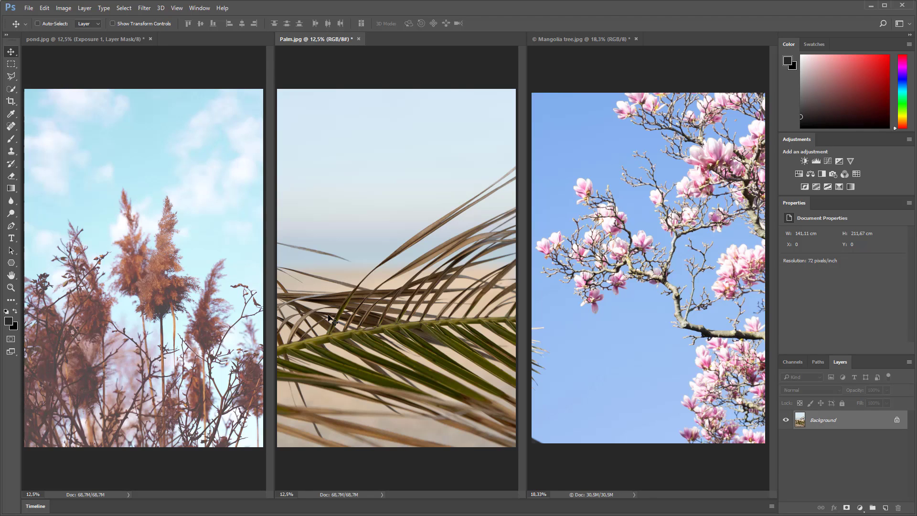
{"action": "left_click", "coordinate": [856, 175]}
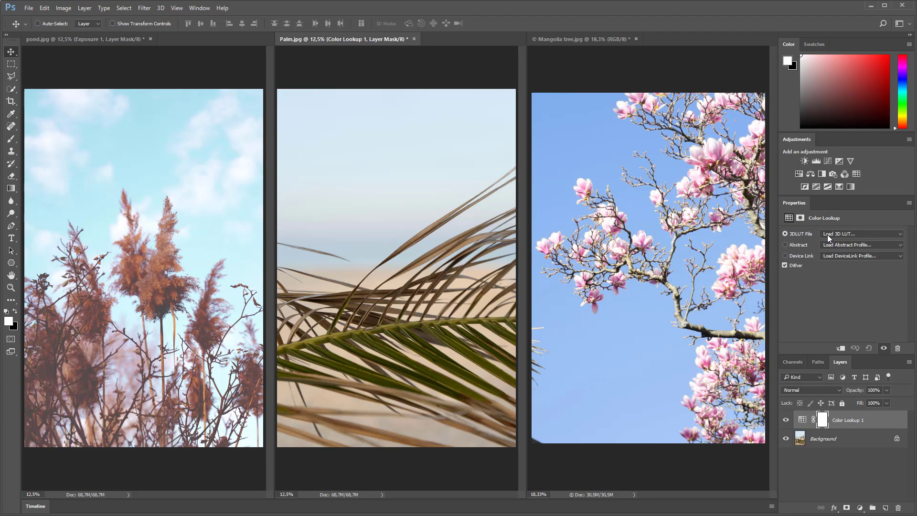
{"action": "left_click", "coordinate": [835, 233]}
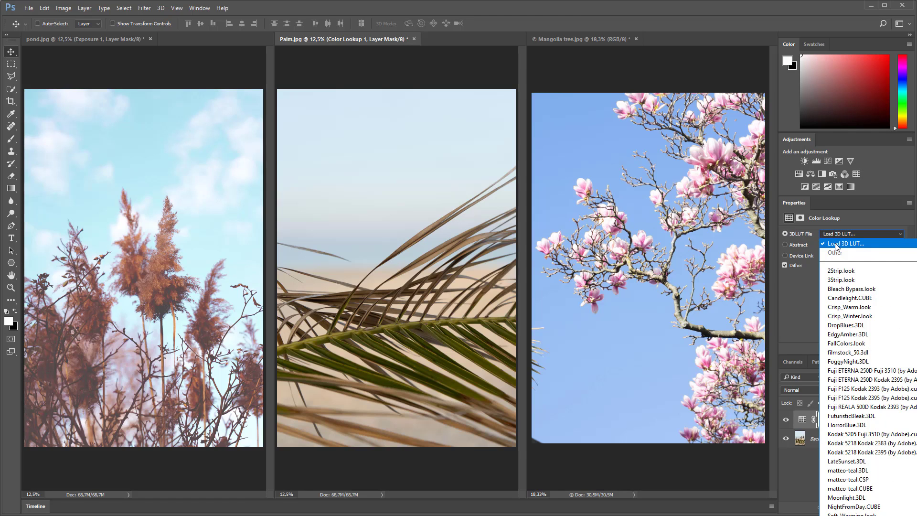
{"action": "left_click", "coordinate": [835, 243]}
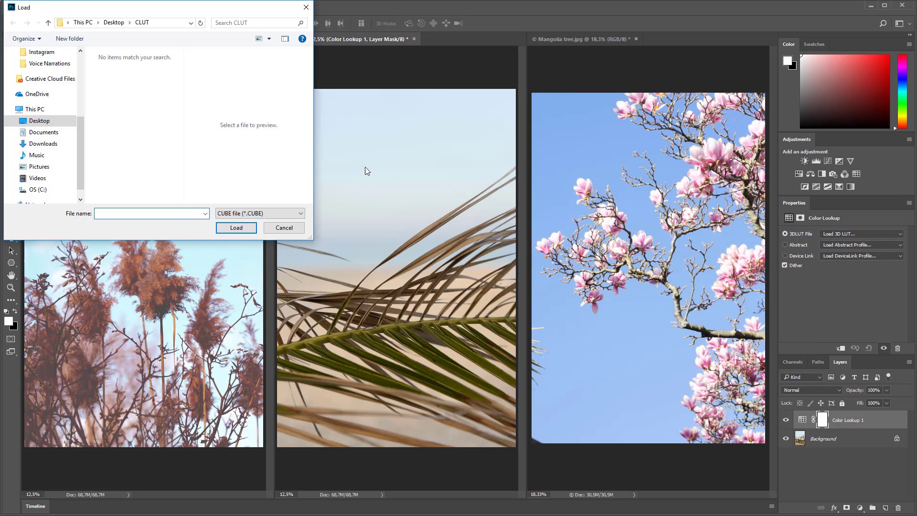
{"action": "left_click", "coordinate": [262, 214]}
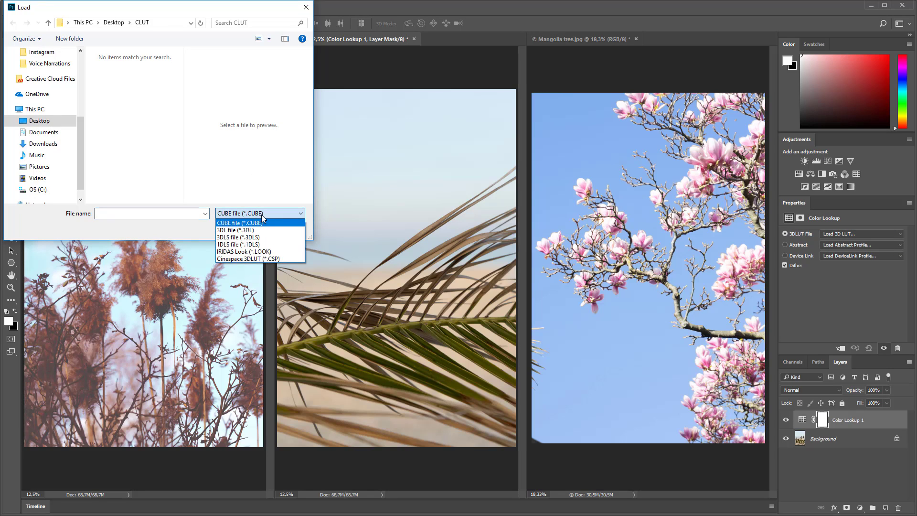
{"action": "left_click", "coordinate": [238, 227]}
{"action": "left_click", "coordinate": [118, 76]}
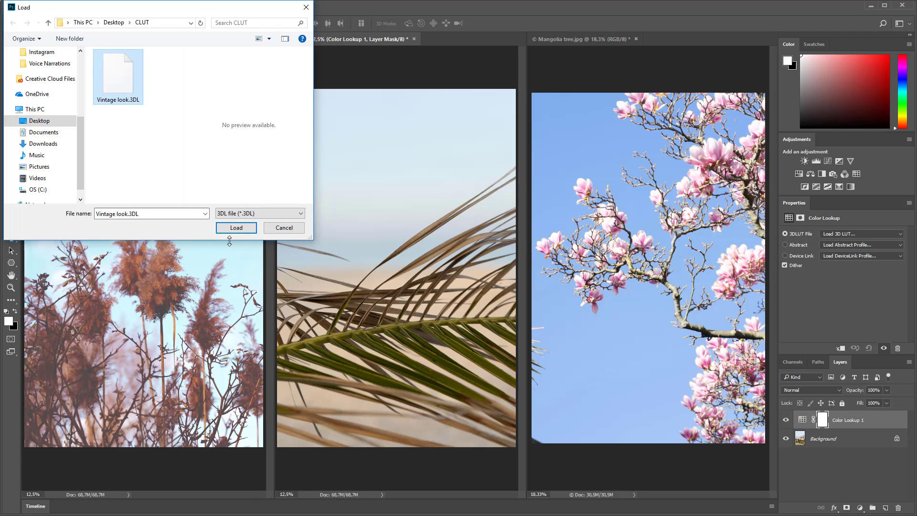
{"action": "left_click", "coordinate": [243, 228]}
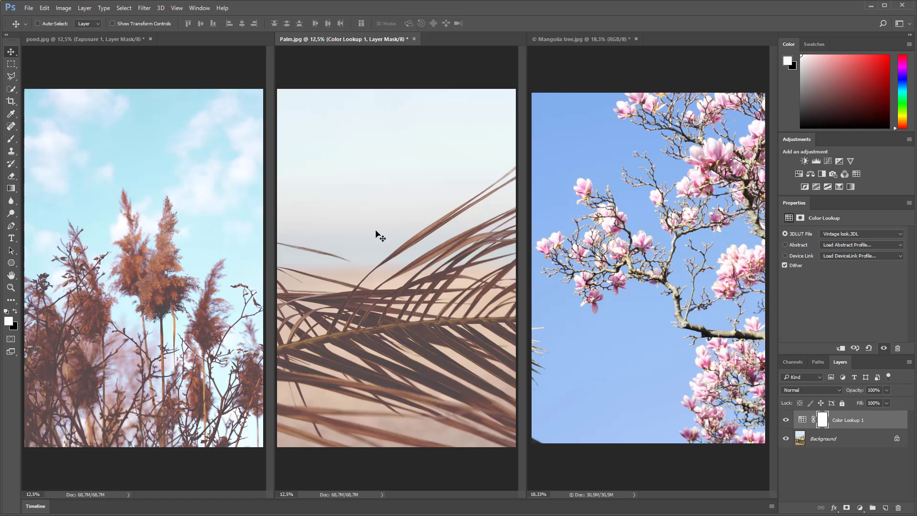
Step: Copy the palm photo's Color Lookup 1 layer onto Magnolia tree.jpg
{"action": "left_click", "coordinate": [560, 213]}
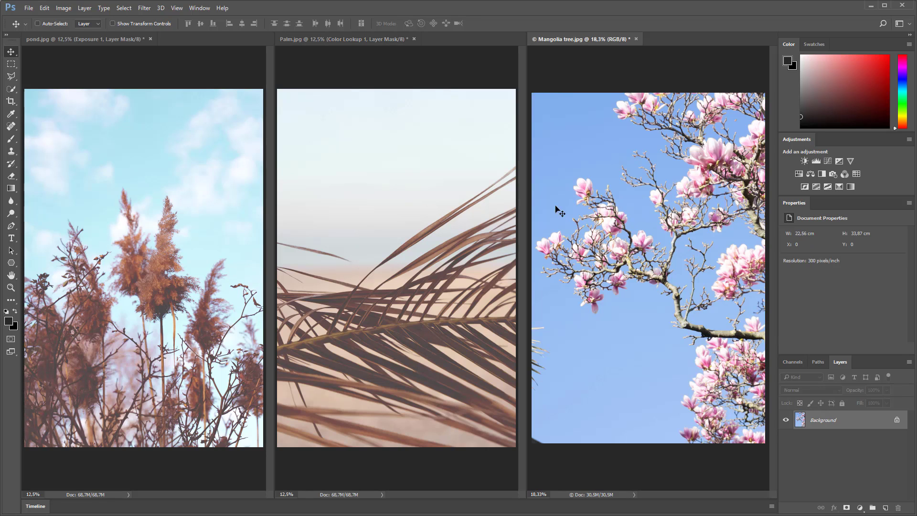
{"action": "left_click", "coordinate": [417, 172]}
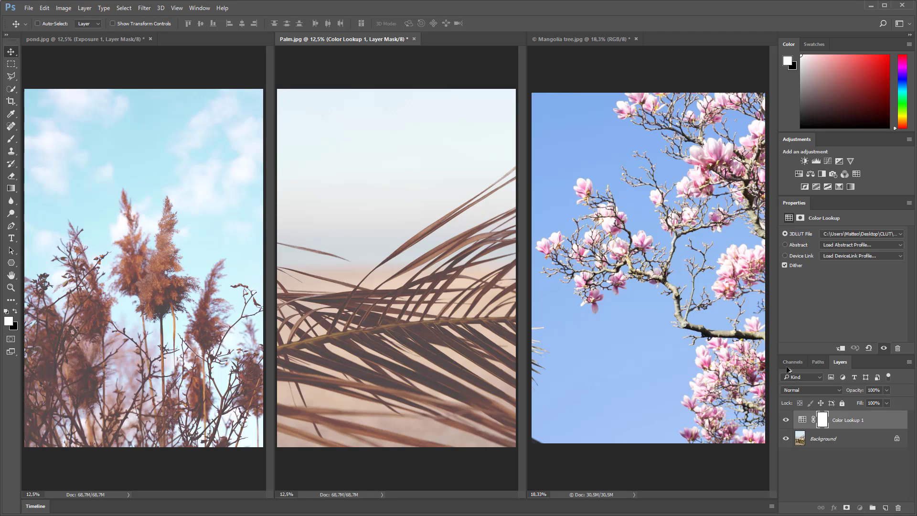
{"action": "left_click_drag", "start_coordinate": [789, 369], "coordinate": [663, 293]}
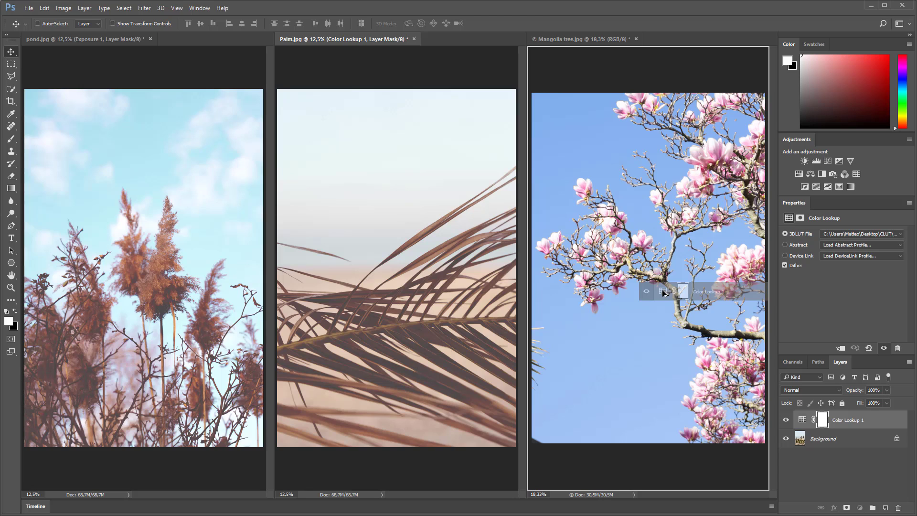
{"action": "left_click_drag", "start_coordinate": [663, 293], "coordinate": [663, 293]}
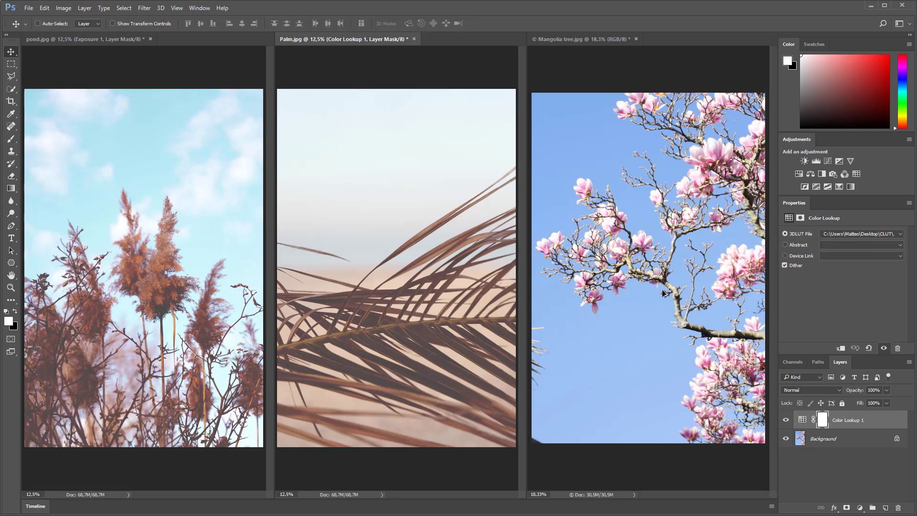